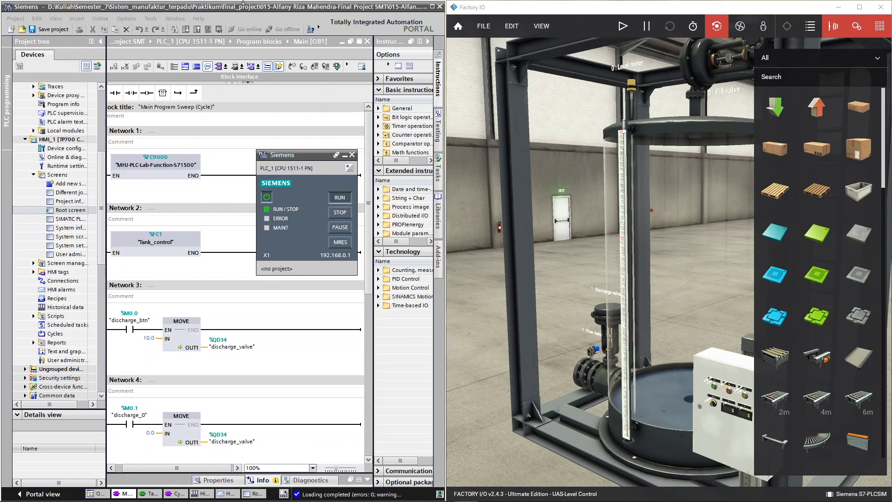
Put away the PLC simulator window and start the HMI_1 runtime simulation from the Root screen
left_click(344, 155)
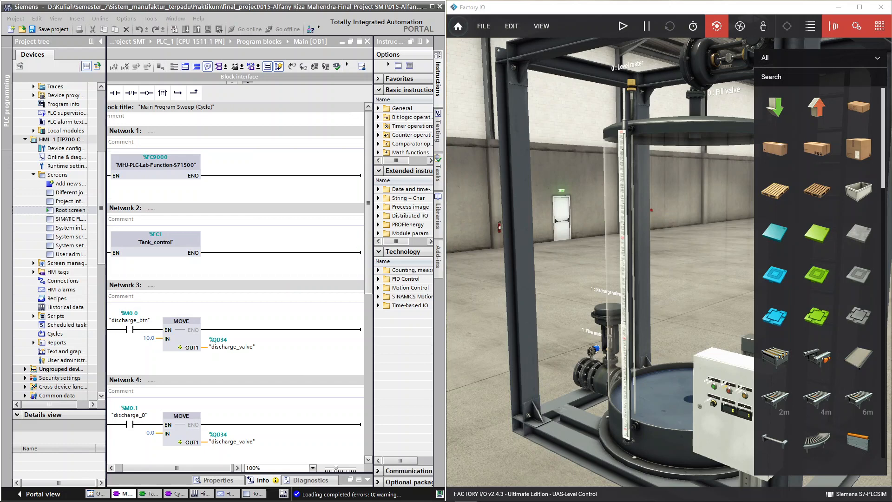
left_click(256, 496)
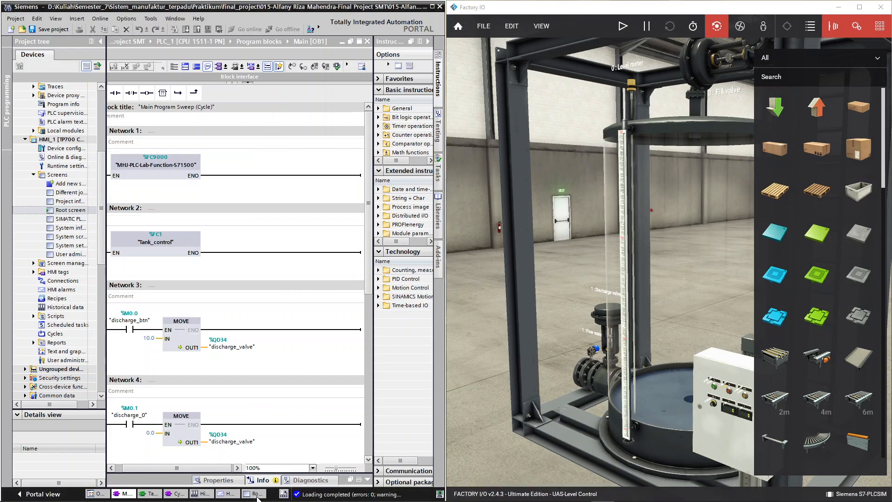
left_click(257, 496)
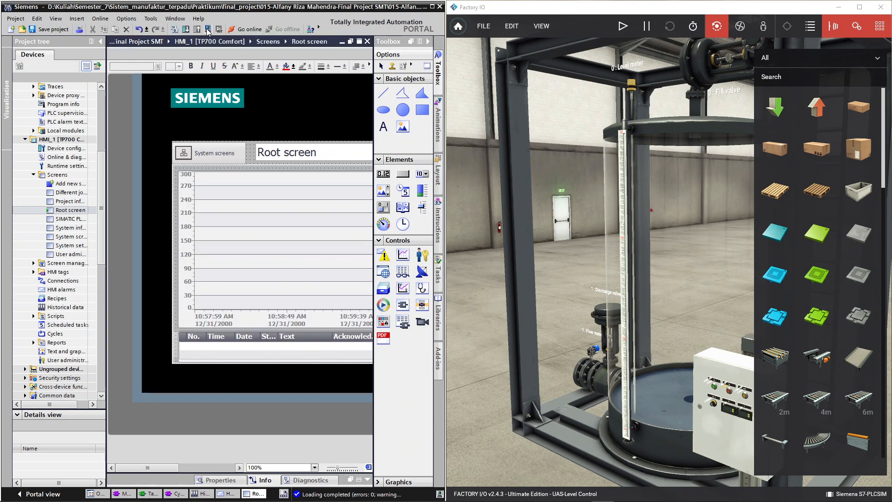
left_click(207, 30)
Review the networks of the Main [OB1] block and acknowledge the message that the simulation starts with the Root screen
mouse_move(129, 500)
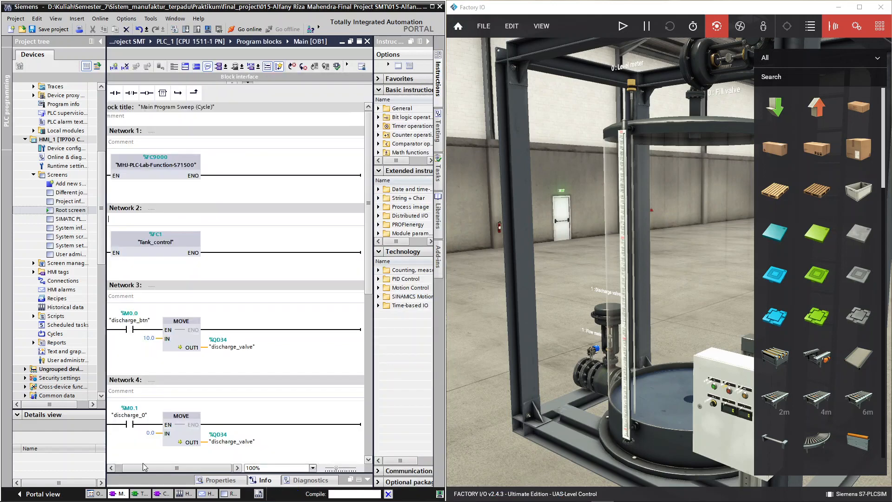
left_click_drag(194, 467, 180, 467)
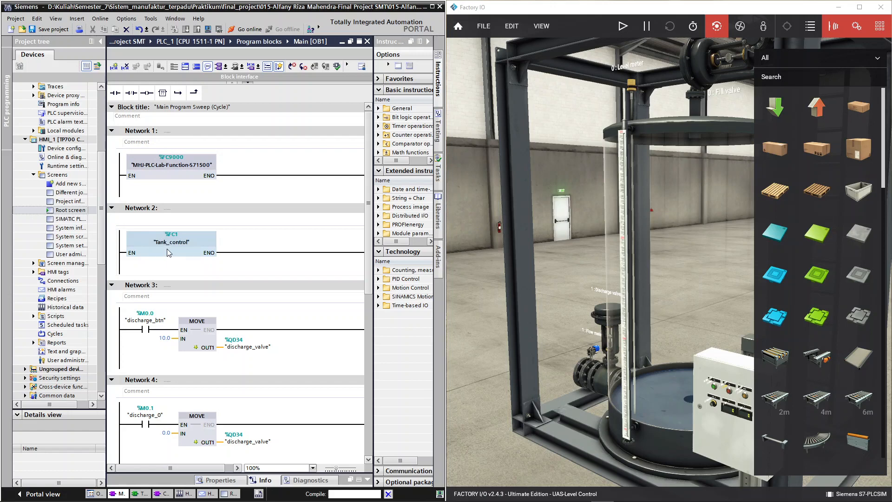
scroll(215, 274, "down", 3)
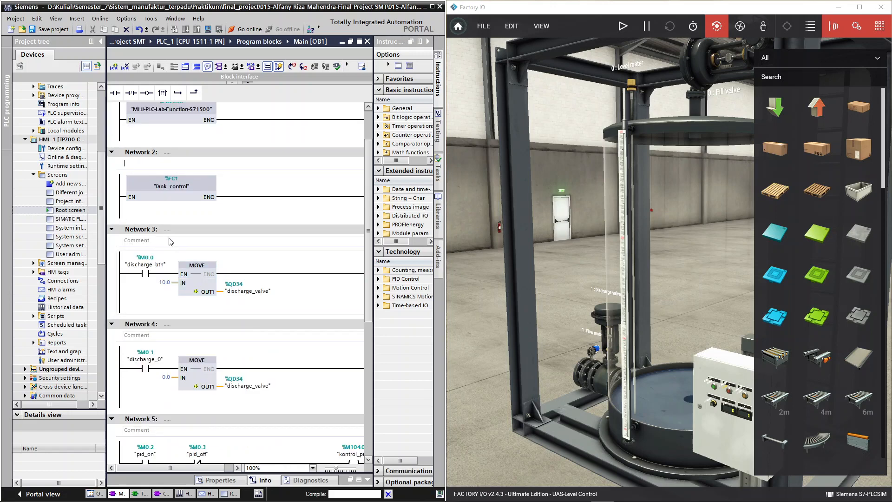
scroll(167, 241, "down", 3)
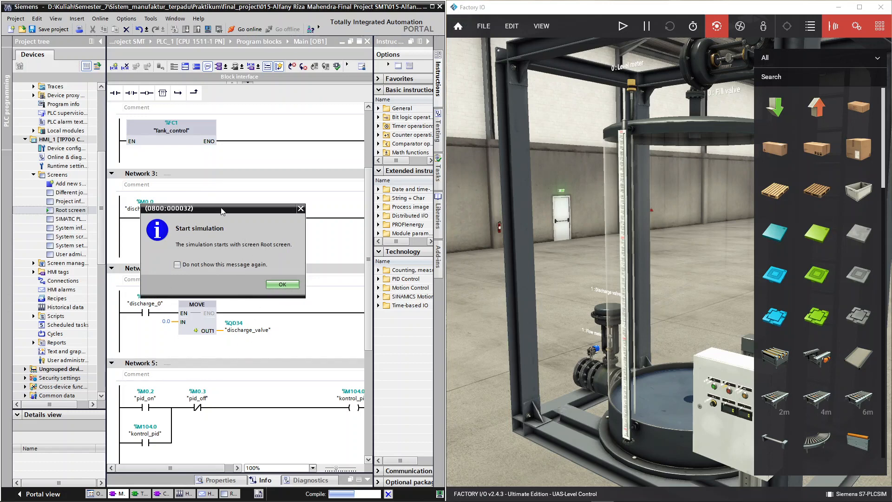
left_click(281, 285)
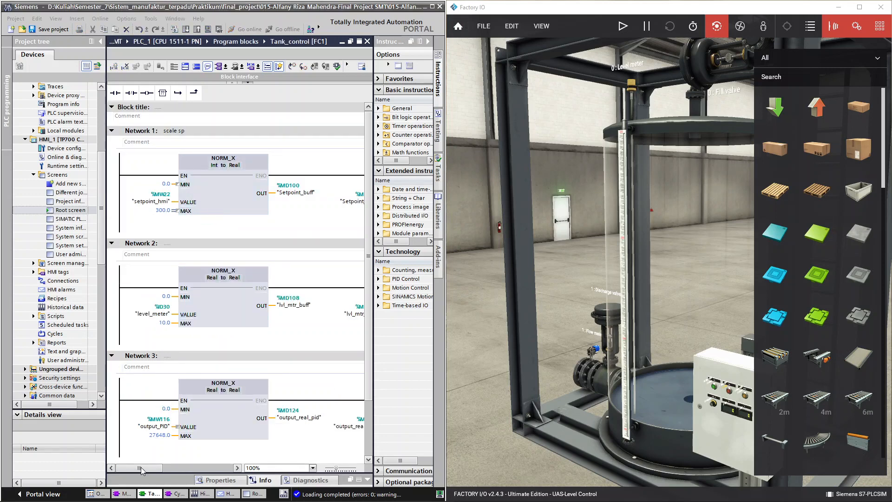
Review the normalising and conversion networks in Tank_control [FC1] and the PID_Compact call in Cyclic interrupt [OB30]
left_click_drag(140, 467, 231, 467)
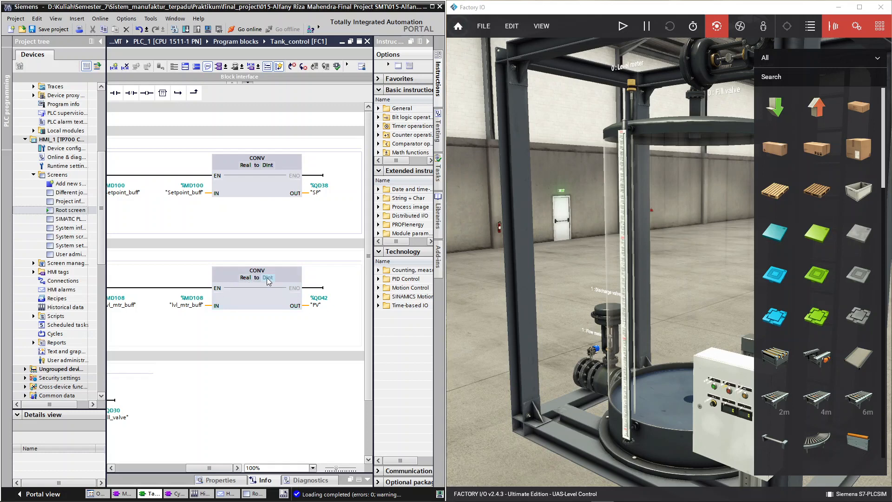
left_click_drag(217, 467, 141, 467)
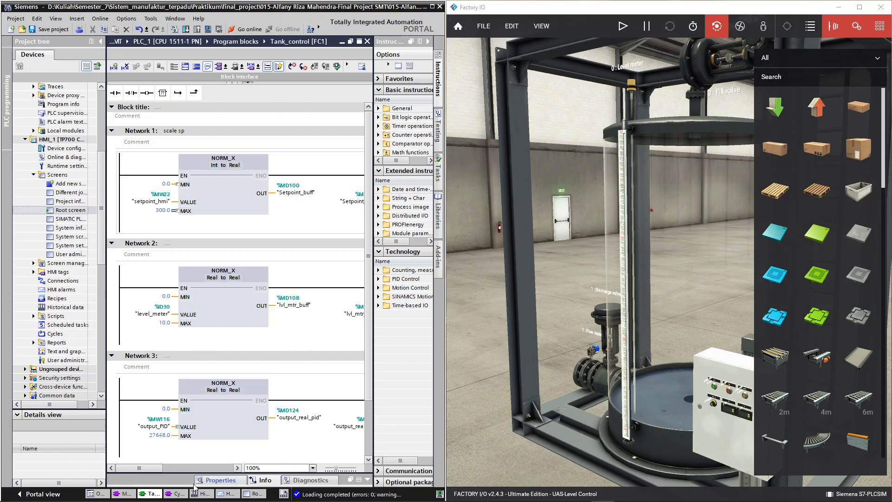
left_click(178, 493)
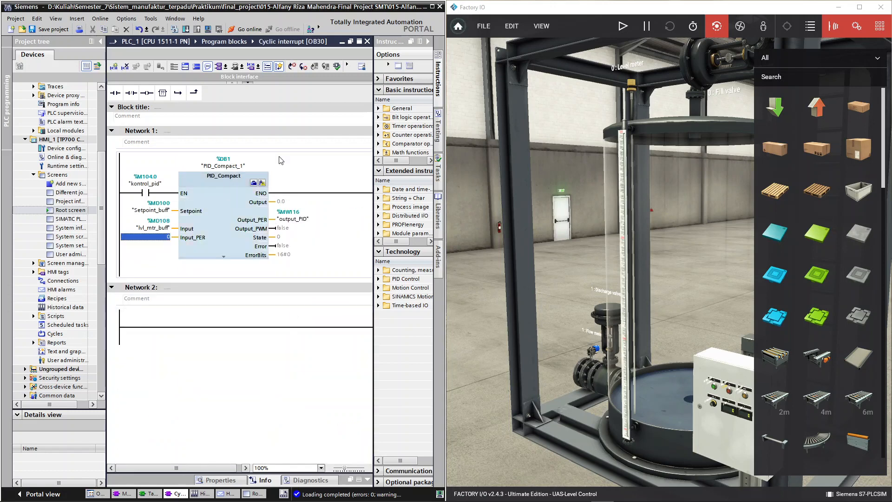
Examine the HMI's water level data log with its logging tags and the analog alarm list, minimizing the runtime window
left_click(203, 495)
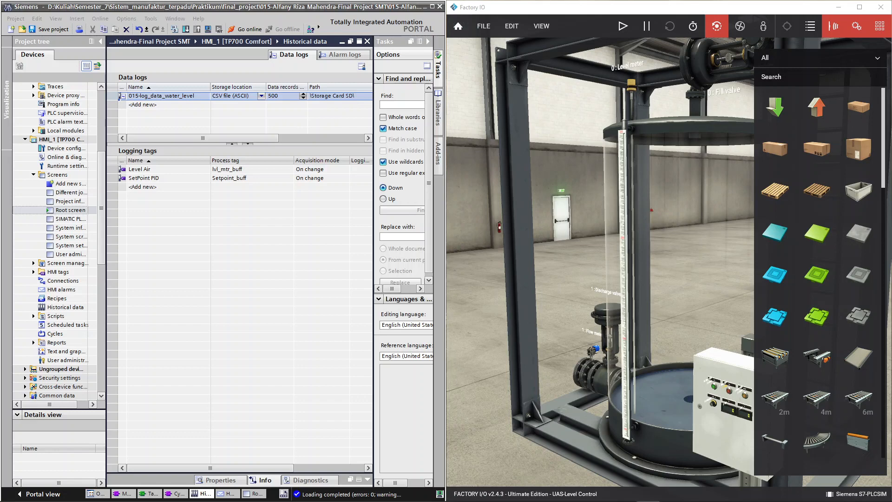
left_click_drag(0, 78, 483, 147)
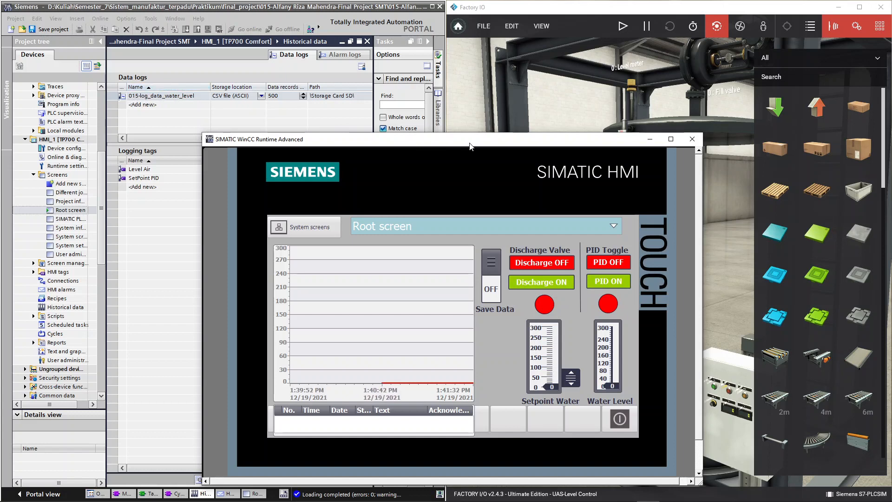
left_click(649, 138)
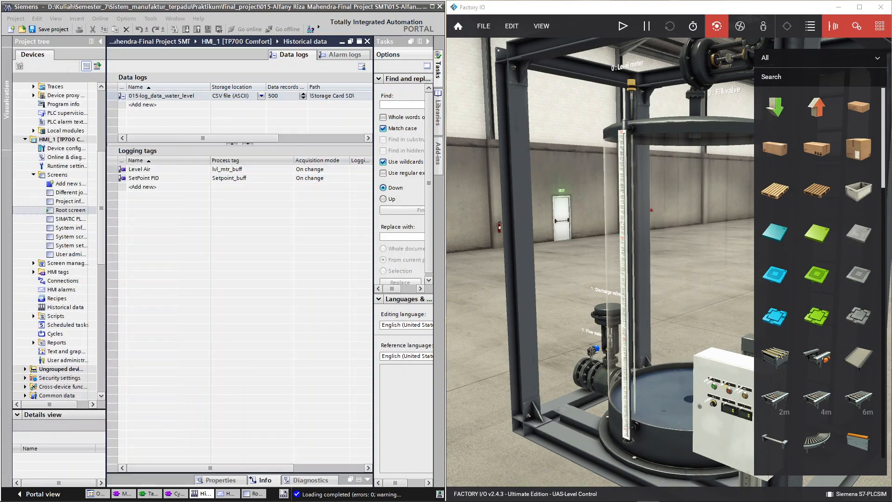
left_click(221, 496)
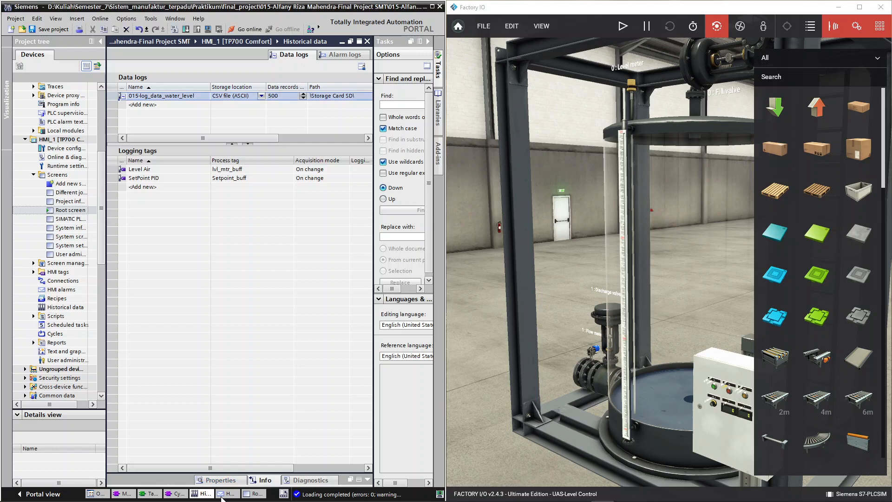
left_click(224, 496)
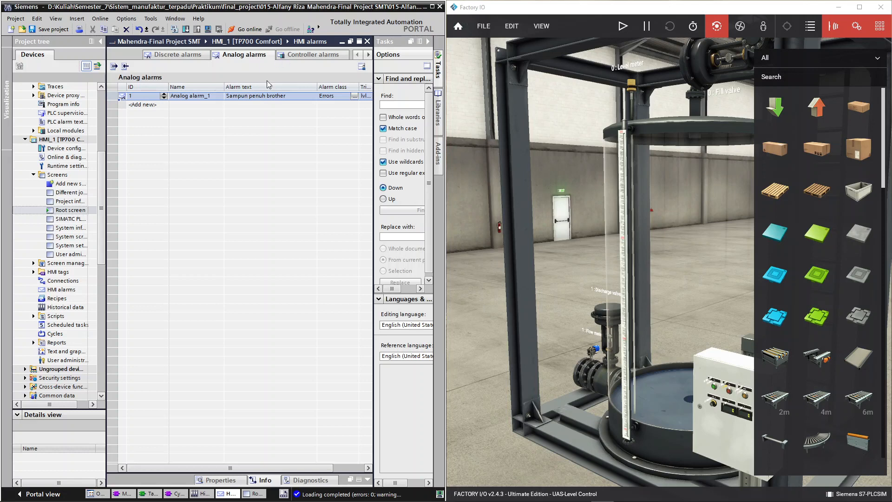
Inspect the Root screen layout in the HMI editor and bring the WinCC runtime window back over the project
left_click(256, 494)
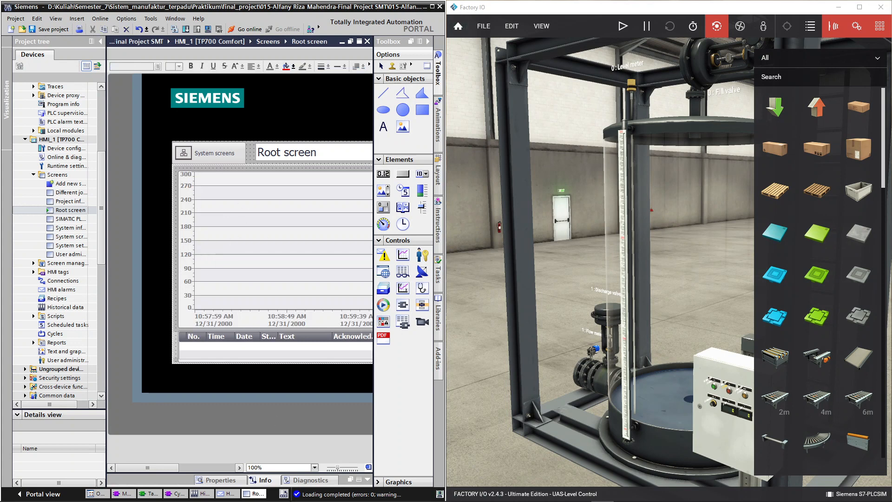
left_click_drag(175, 468, 1, 399)
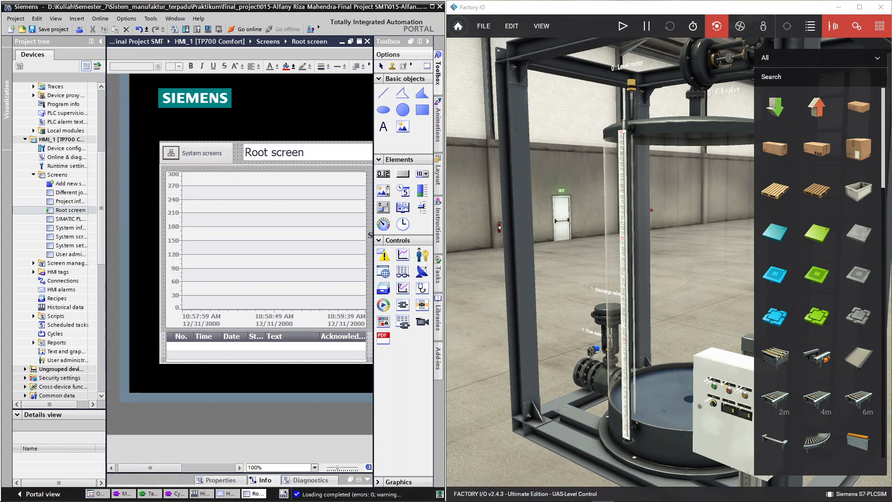
left_click_drag(131, 64, 396, 98)
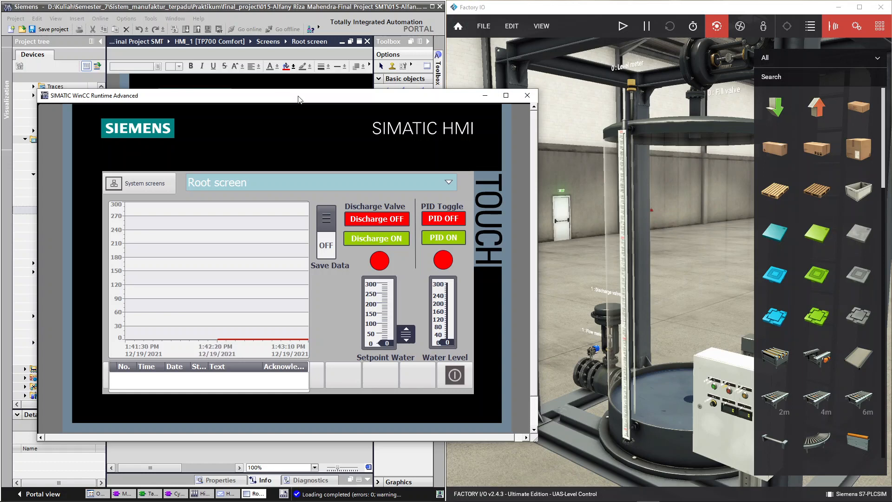
left_click_drag(313, 98, 253, 132)
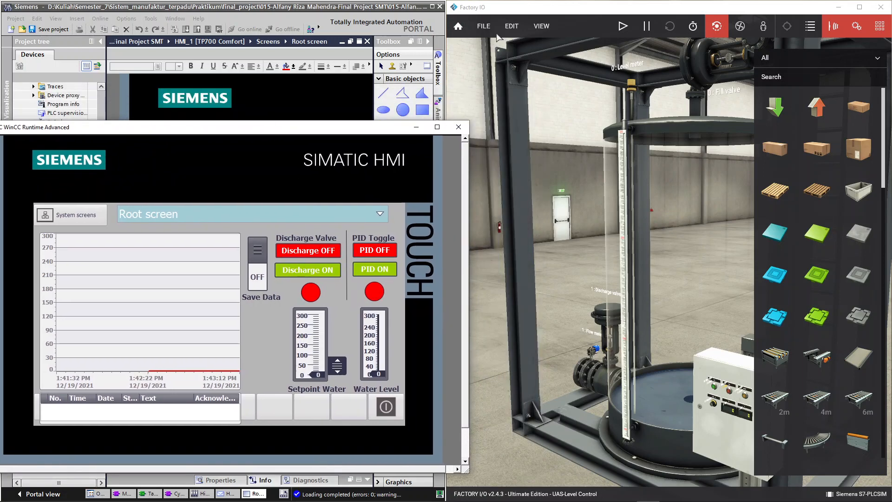
Switch to Factory I/O, connect its Siemens S7-PLCSIM driver and return to the tank scene
left_click(503, 101)
left_click(484, 26)
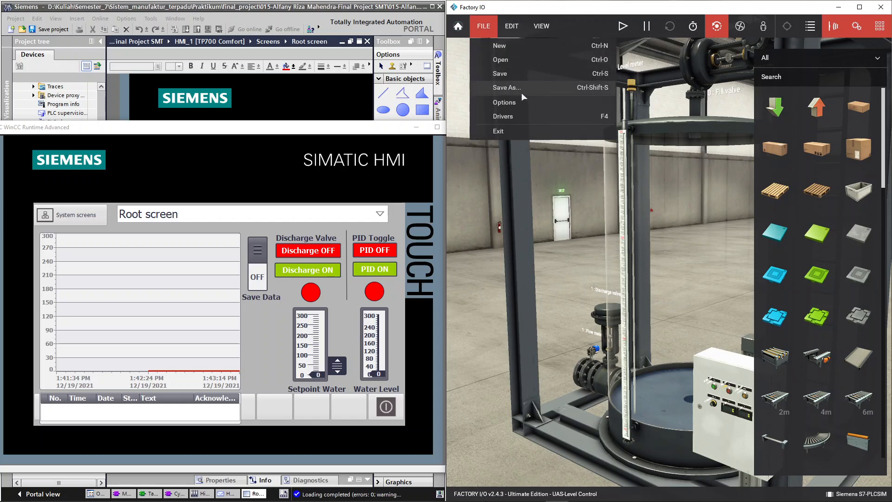
left_click(525, 112)
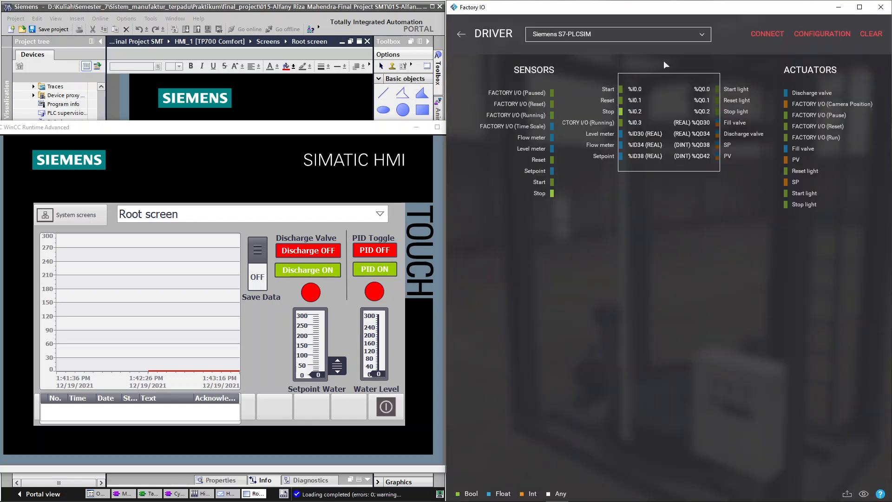
left_click(773, 35)
left_click(461, 35)
Move the HMI runtime window clear of the editor, turn the PID on and set the water setpoint to 219
left_click(331, 131)
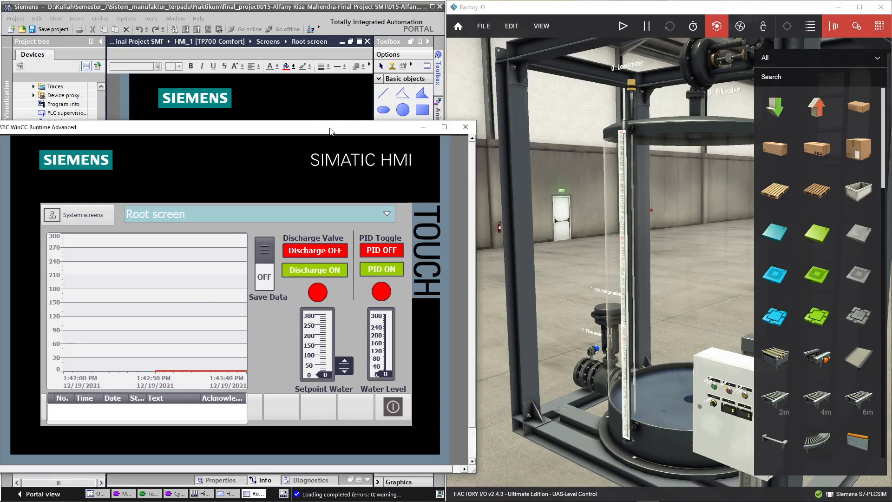
left_click_drag(331, 131, 676, 64)
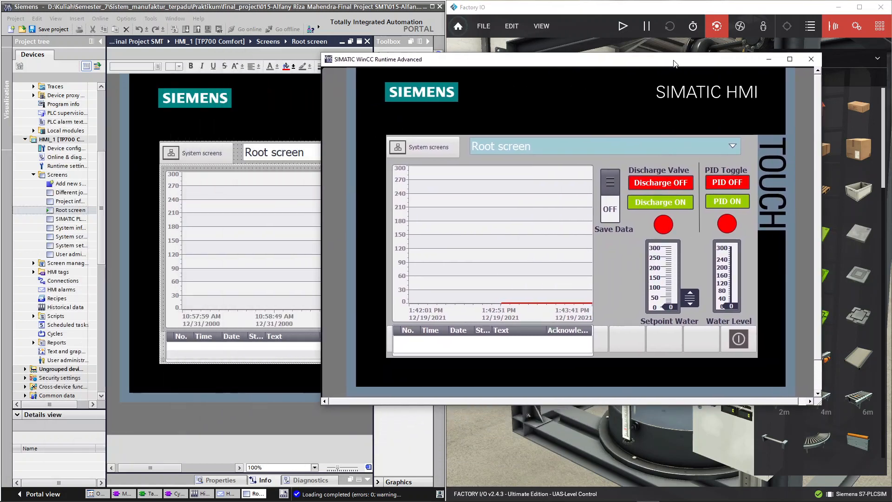
left_click(729, 203)
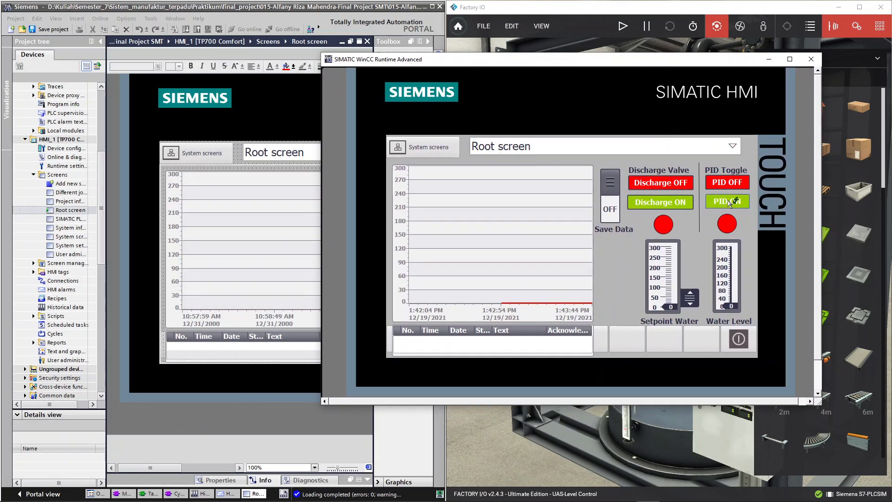
left_click_drag(690, 301, 699, 266)
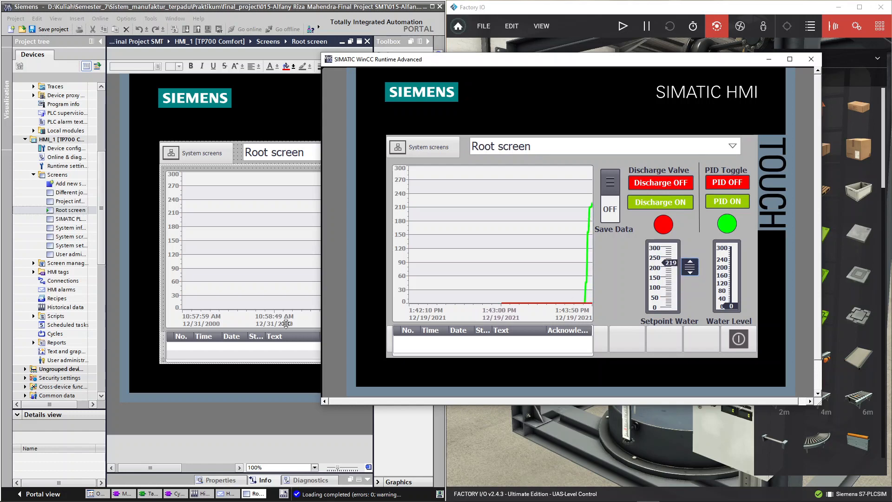
Open commissioning for PID_Compact_1 and start the measurement with a 0.3 s sampling time and pretuning, resetting the Factory I/O scene
left_click(177, 494)
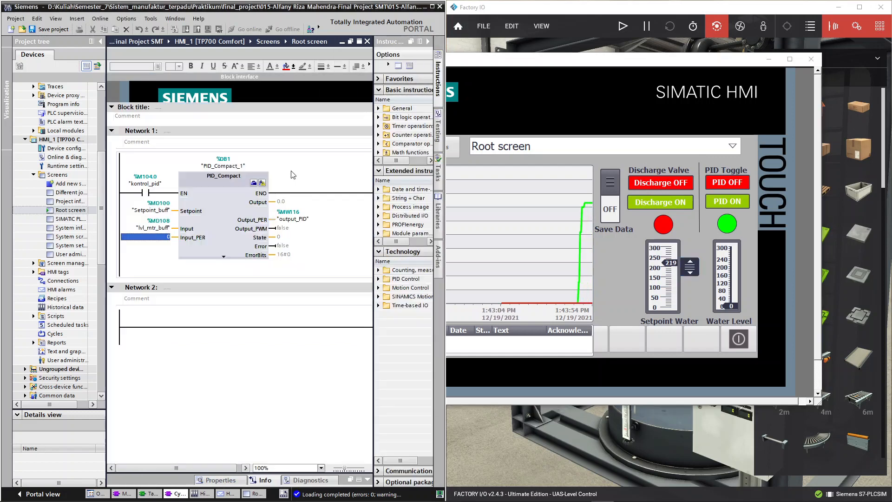
left_click(262, 183)
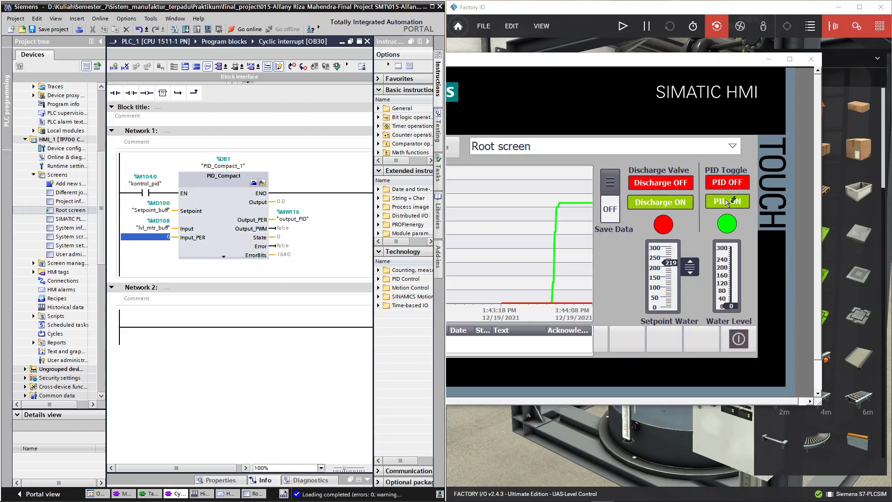
left_click(647, 26)
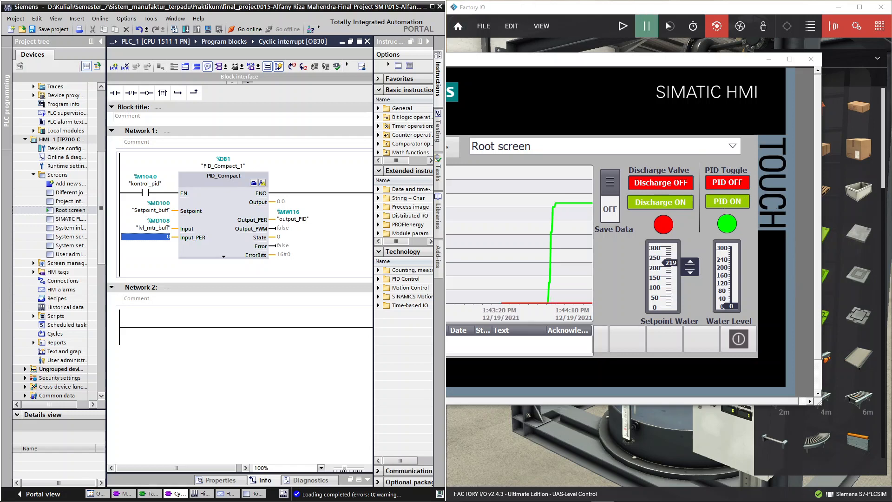
left_click(669, 26)
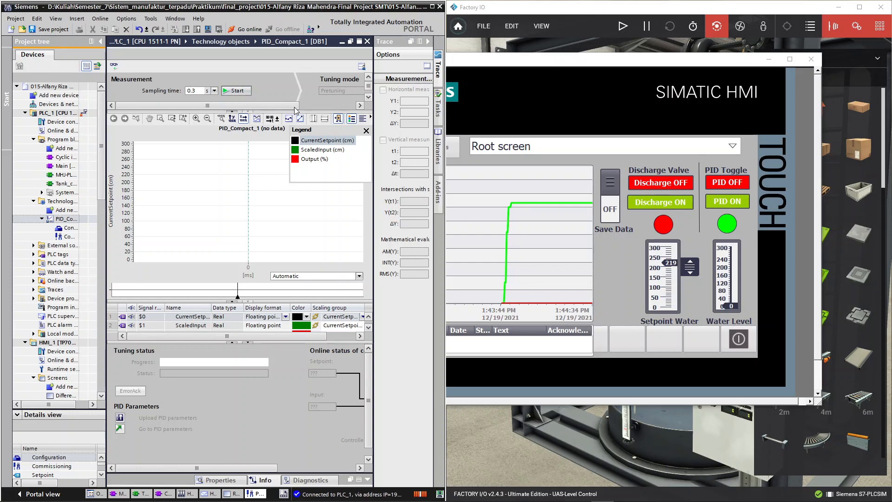
left_click_drag(281, 105, 319, 107)
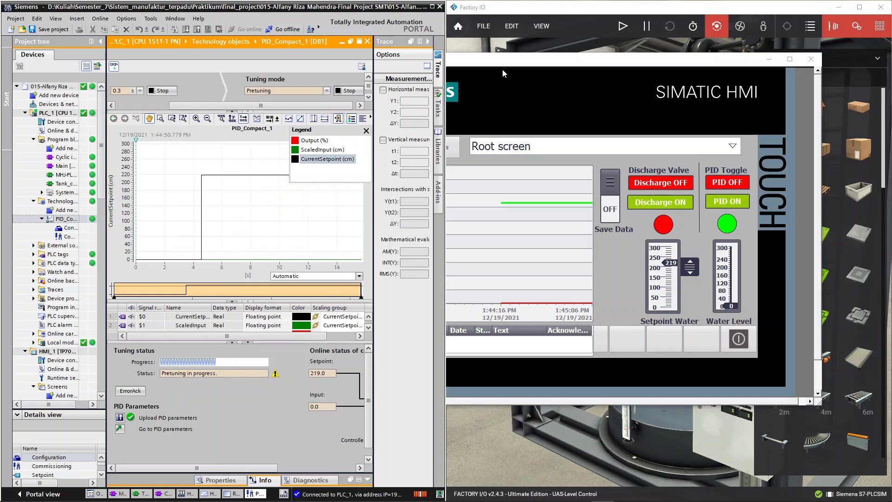
Move the HMI runtime window off the tank, run the Factory I/O scene and close the alarm window on the HMI
left_click(515, 67)
left_click_drag(523, 67, 205, 111)
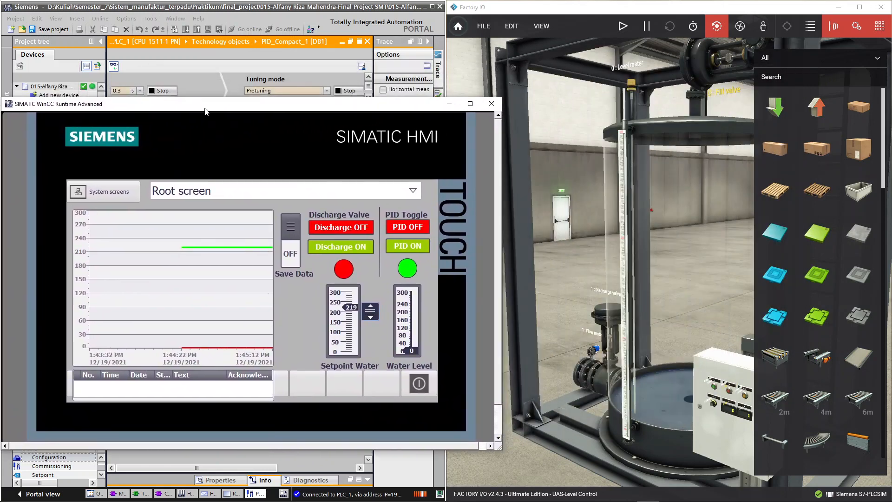
left_click(620, 26)
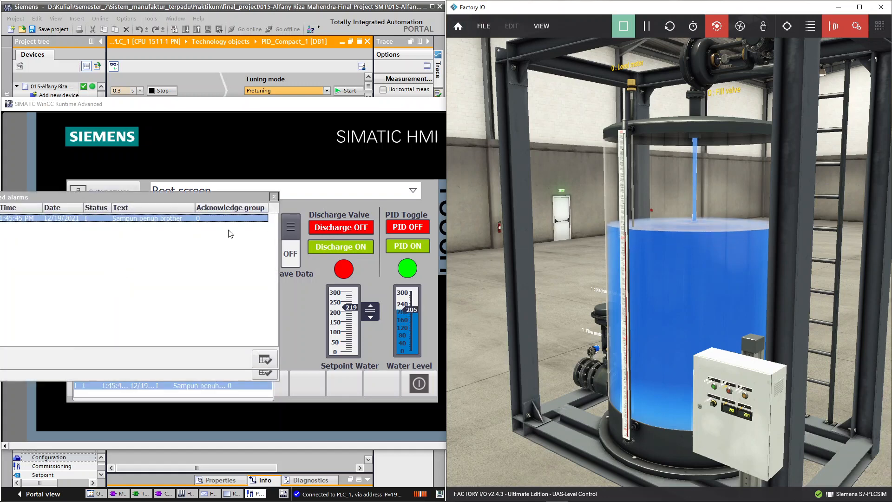
left_click(161, 199)
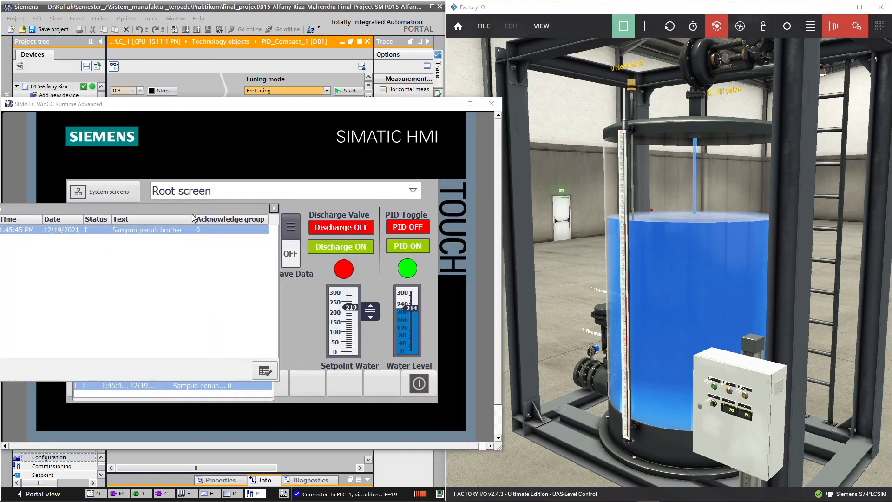
left_click(274, 209)
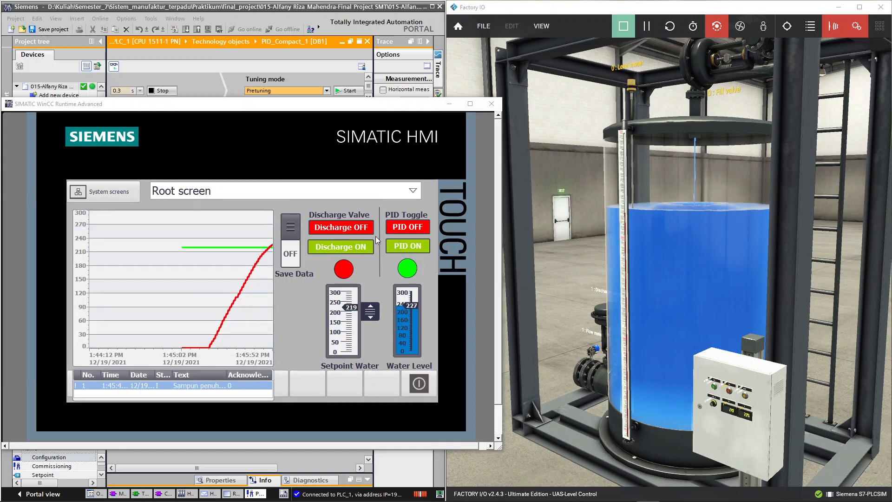
Turn the PID off on the HMI, and switch the discharge valve on and back off to lower the tank level
left_click(408, 229)
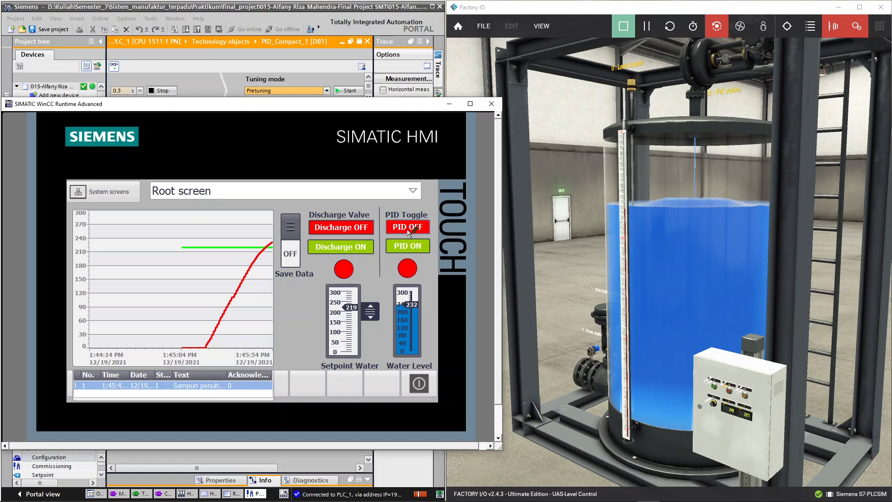
left_click(355, 248)
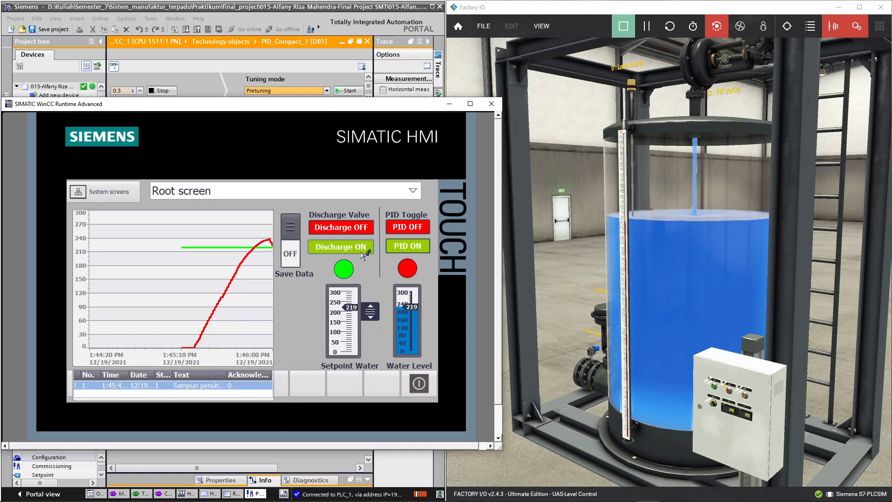
left_click(364, 231)
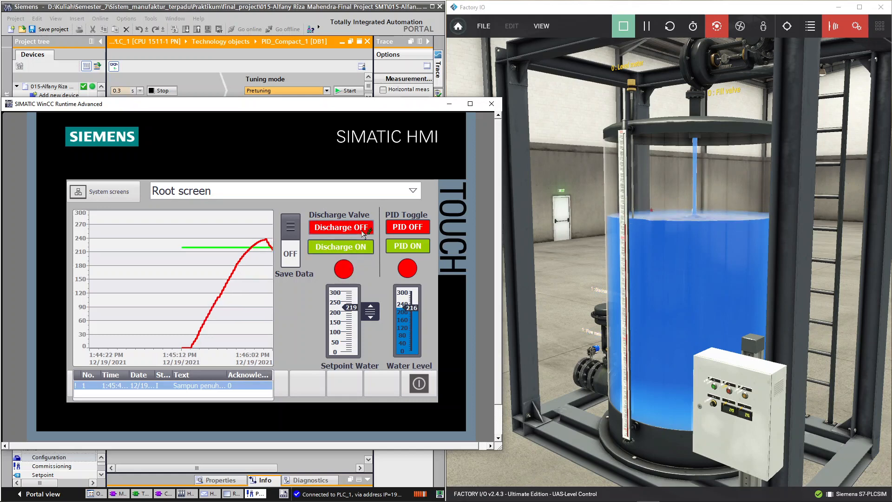
Record water level data by switching Save Data on, turning the discharge valve on, and switching Save Data off
left_click(294, 228)
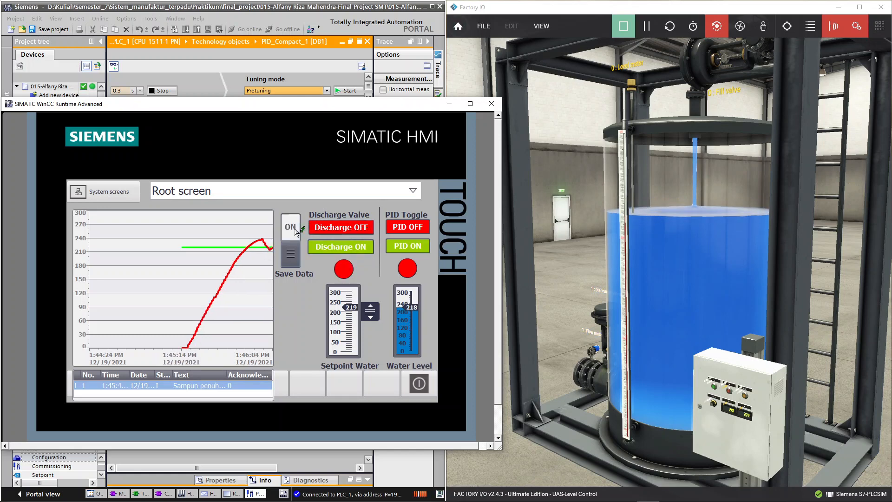
left_click(366, 247)
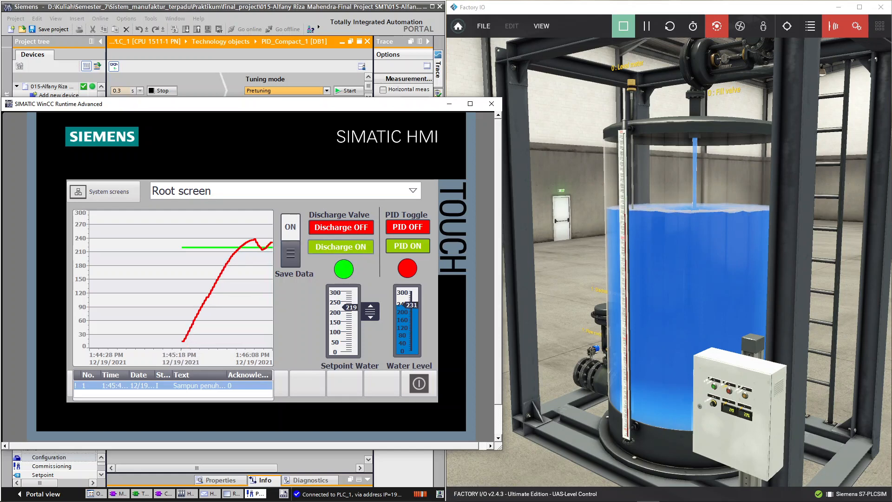
left_click(300, 257)
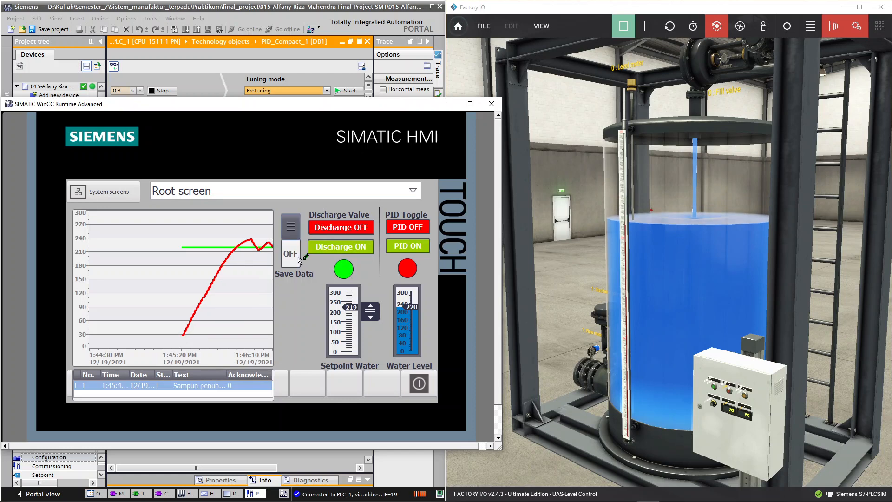
Switch to File Explorer and open 015-log_data_water_level0.csv from the Storage Card SD folder as read-only in WPS Office, declining to make it the default
mouse_move(393, 481)
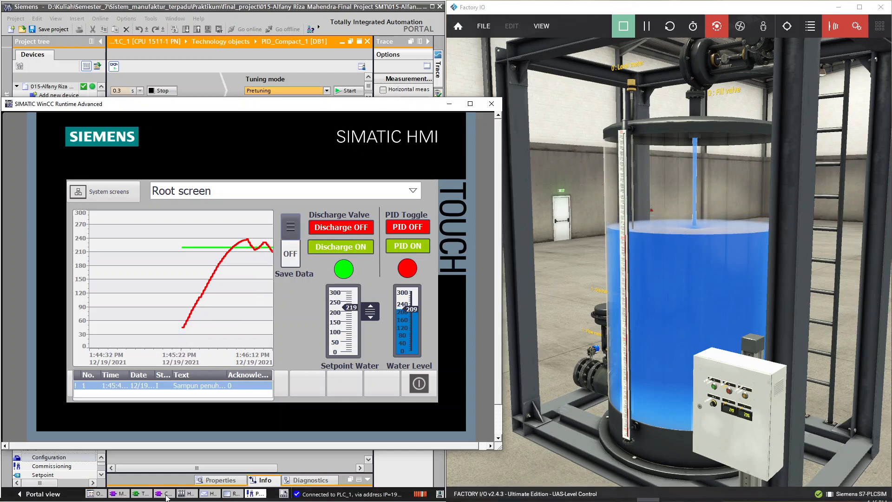
left_click(124, 495)
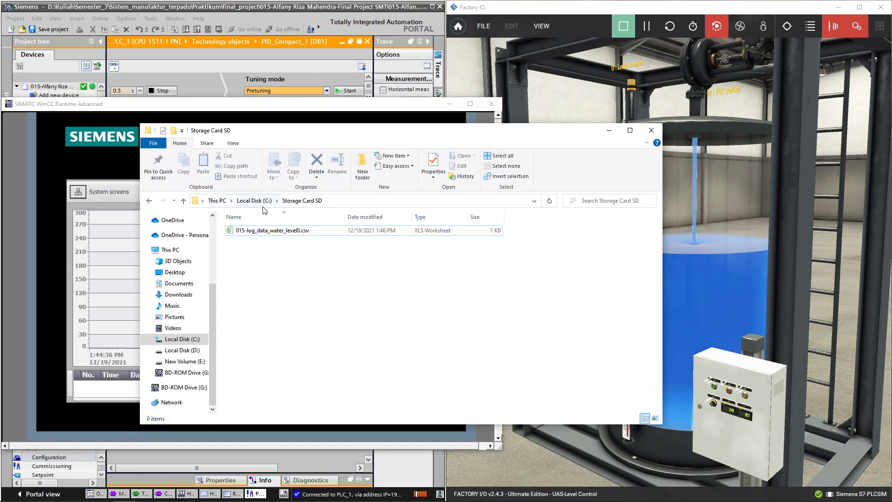
double_click(299, 231)
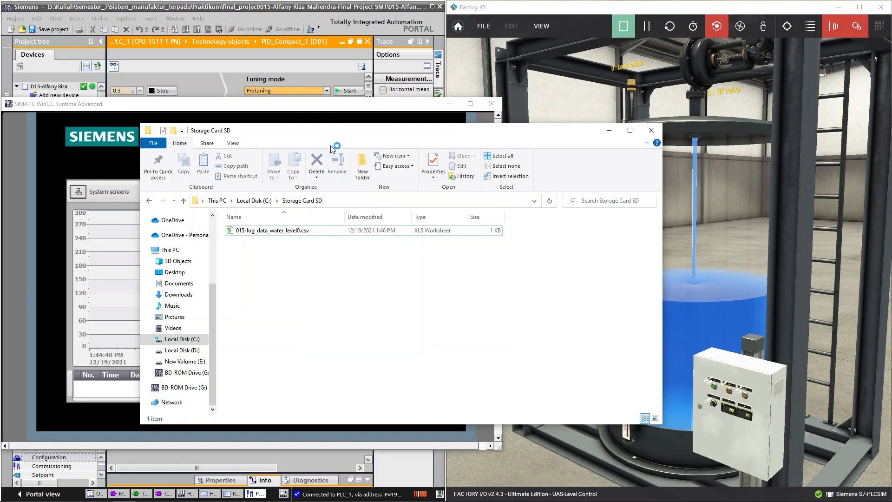
left_click_drag(339, 137, 327, 121)
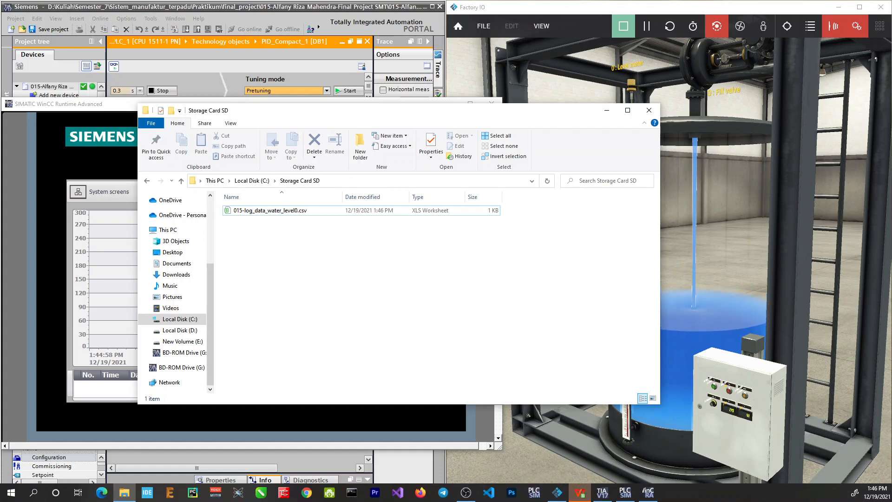
left_click_drag(0, 19, 550, 99)
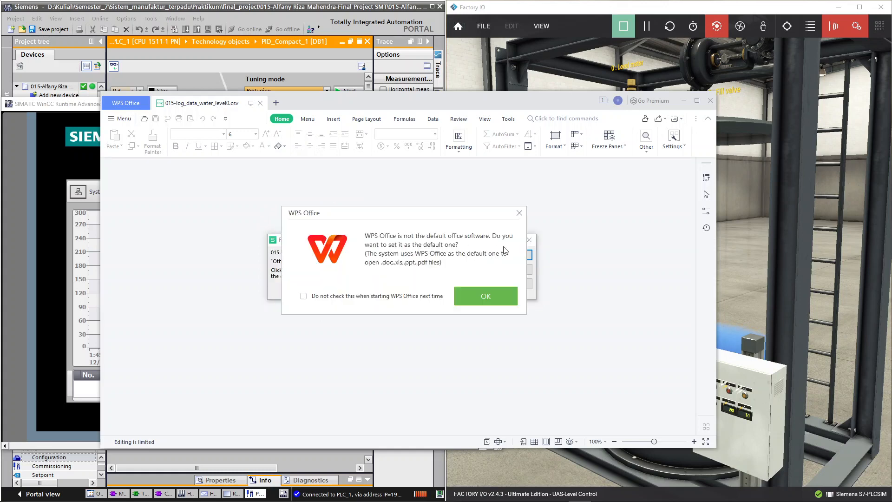
left_click(519, 213)
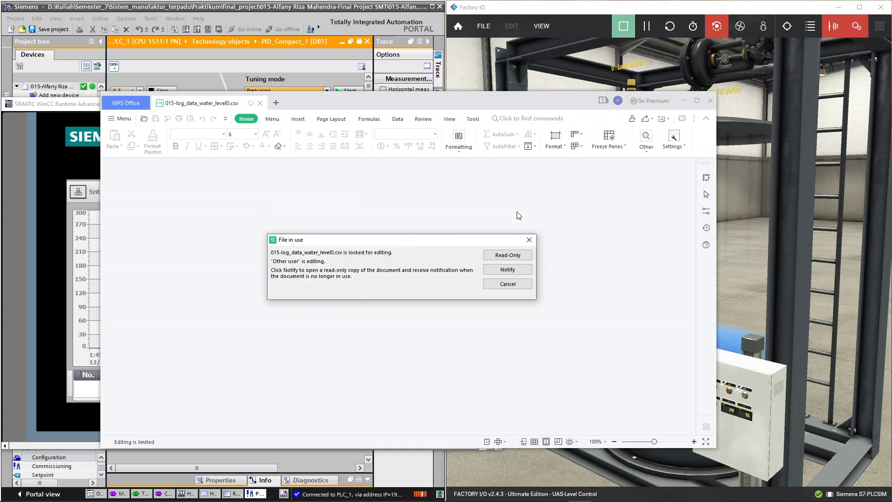
left_click(519, 253)
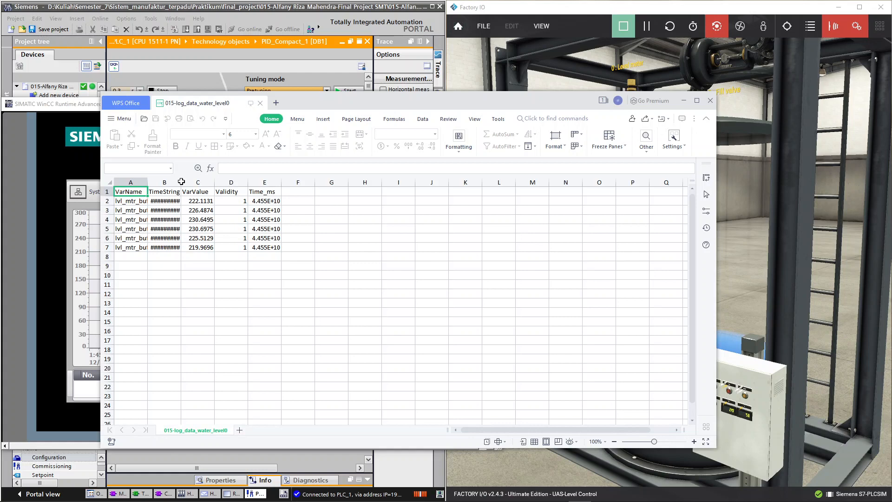
Widen the TimeString column to show its full timestamps and inspect the first record's VarValue and Time_ms entries
left_click_drag(181, 182, 210, 188)
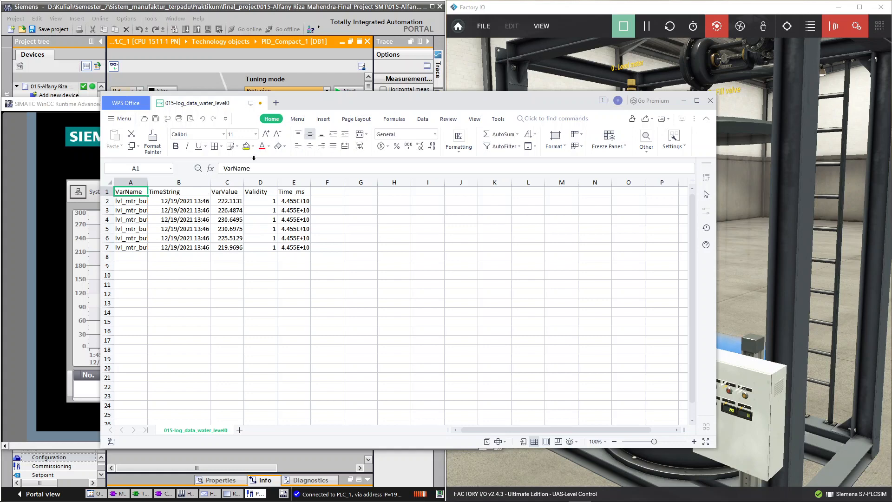
left_click(228, 201)
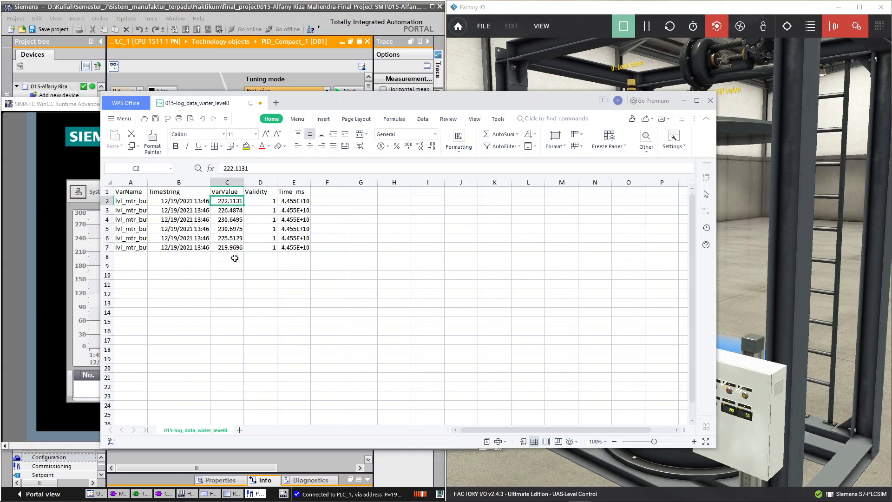
left_click(293, 201)
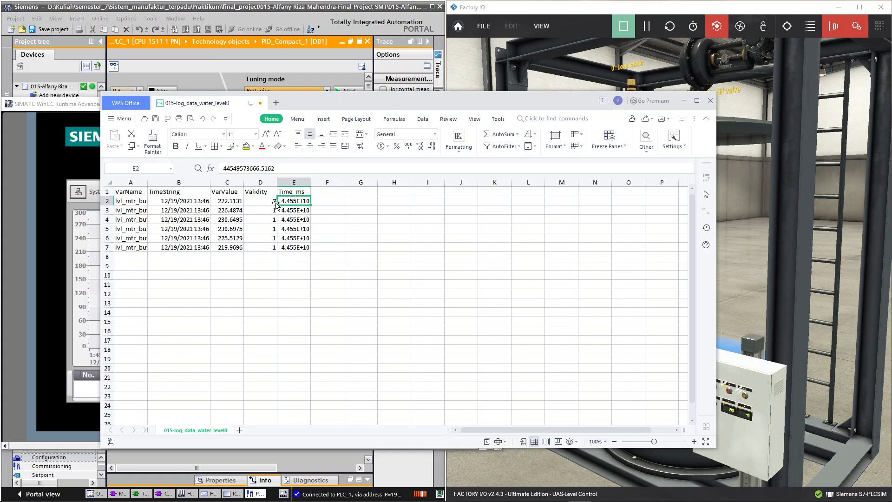